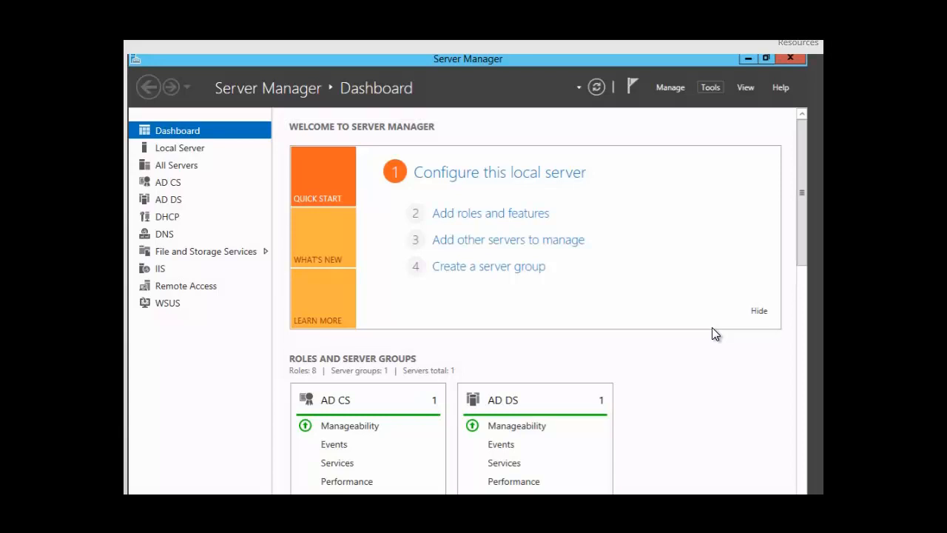
Step: Check the Windows Server Backup console for whether the backup feature is installed, and close the console
left_click(711, 88)
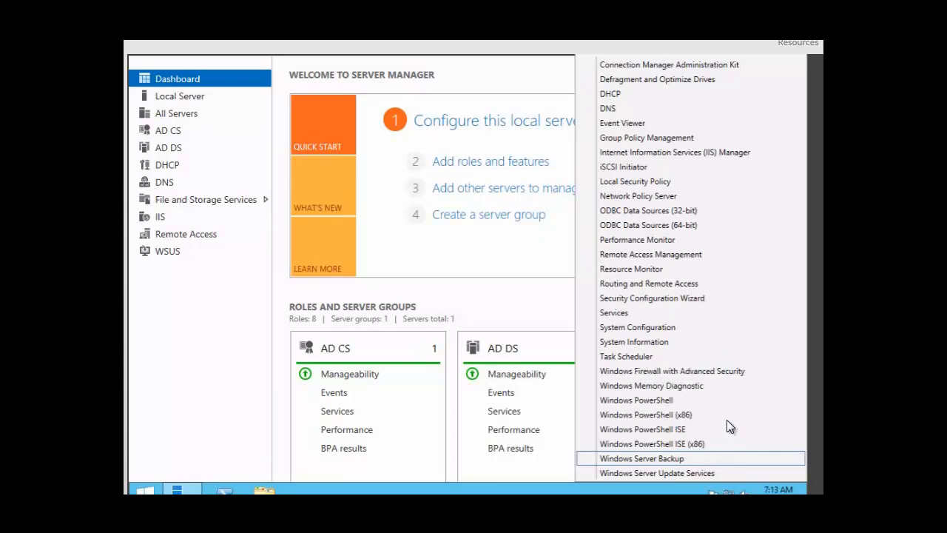
left_click(663, 459)
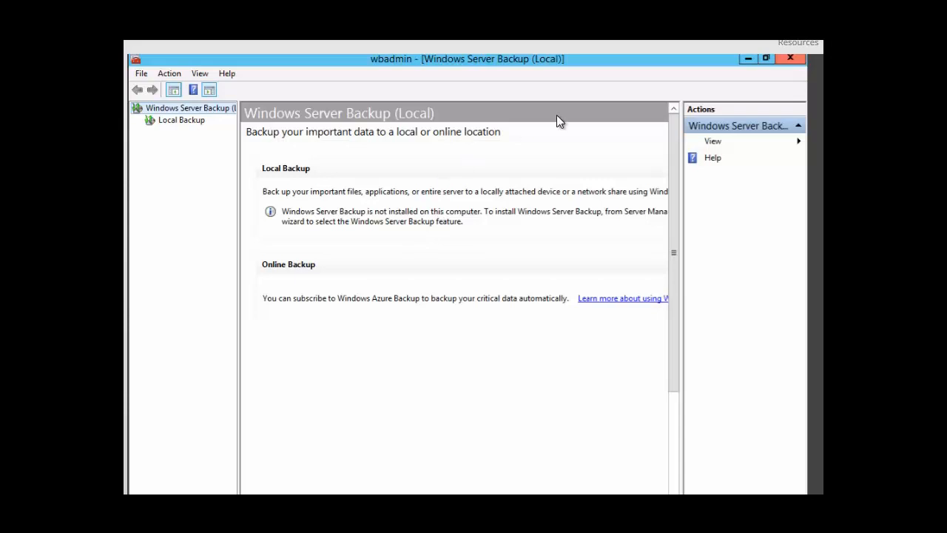
left_click(792, 61)
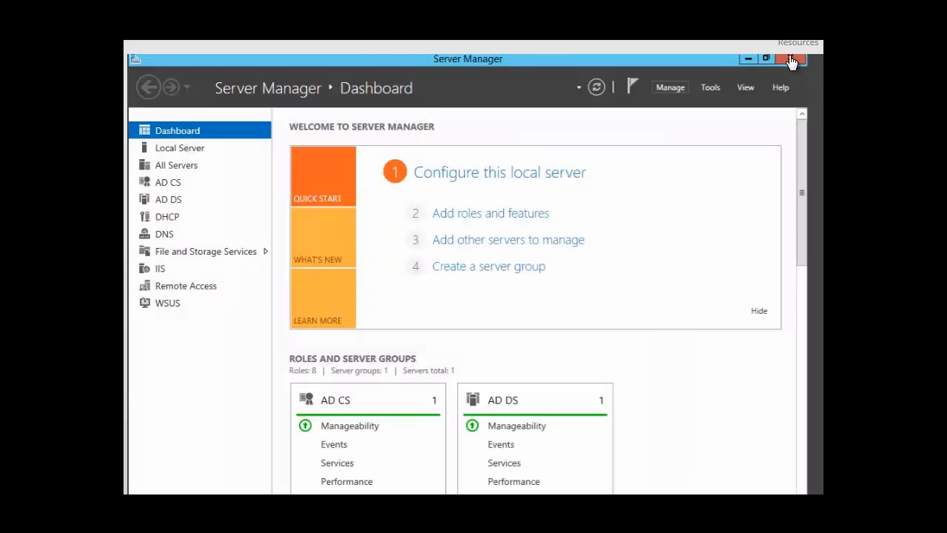
Step: Start adding a feature through a role-based or feature-based installation on DC.contoso.com, without selecting any additional server roles
left_click(670, 87)
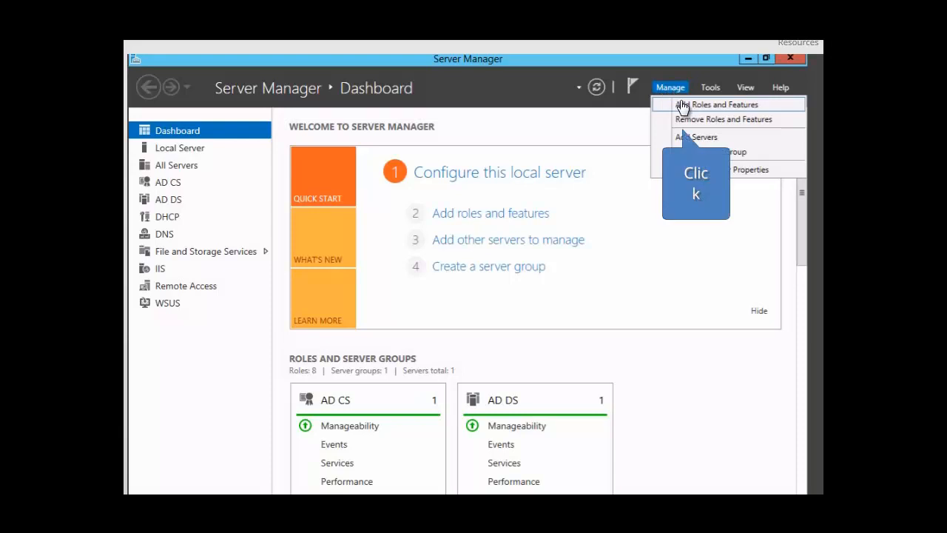
left_click(683, 105)
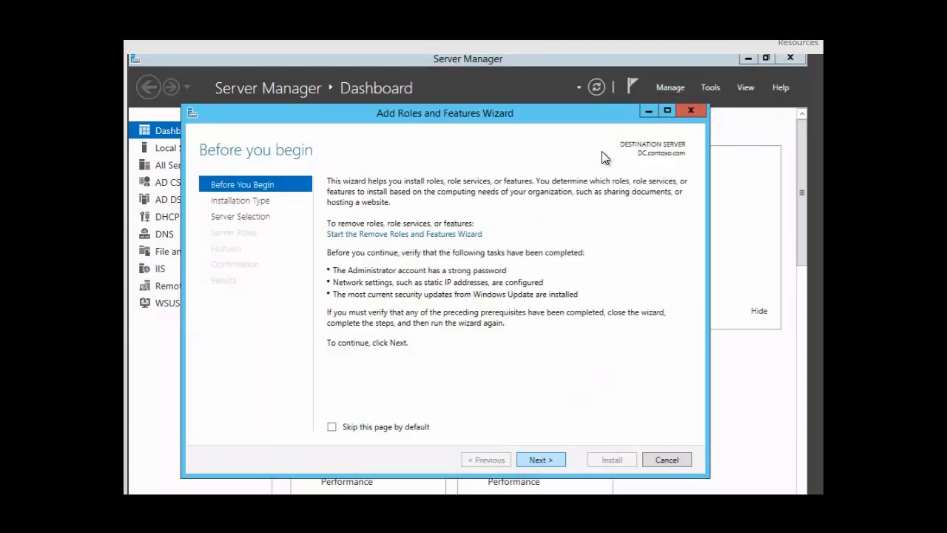
left_click(541, 460)
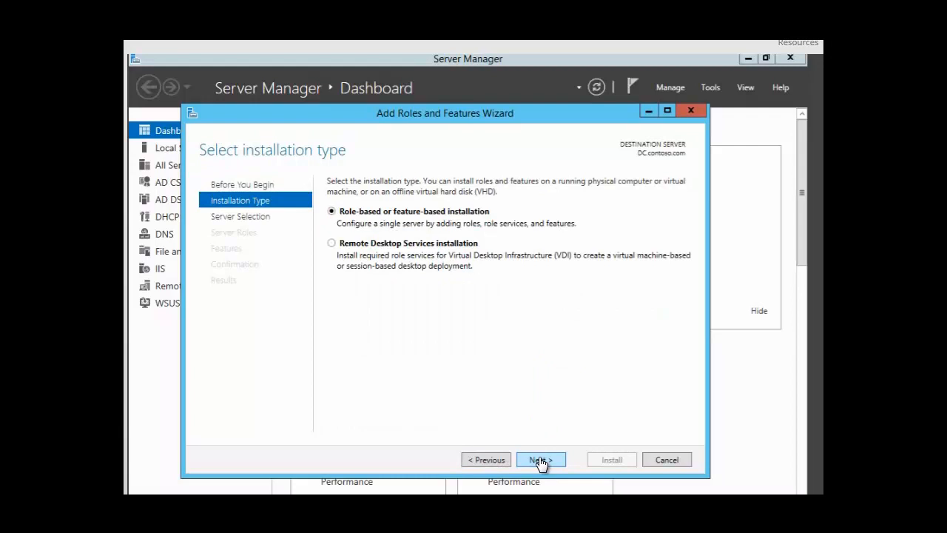
left_click(541, 461)
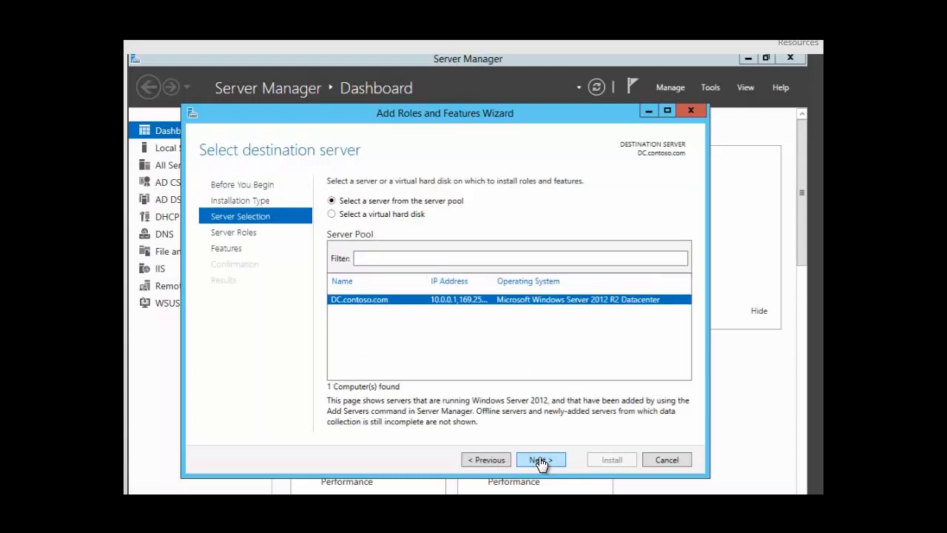
left_click(541, 460)
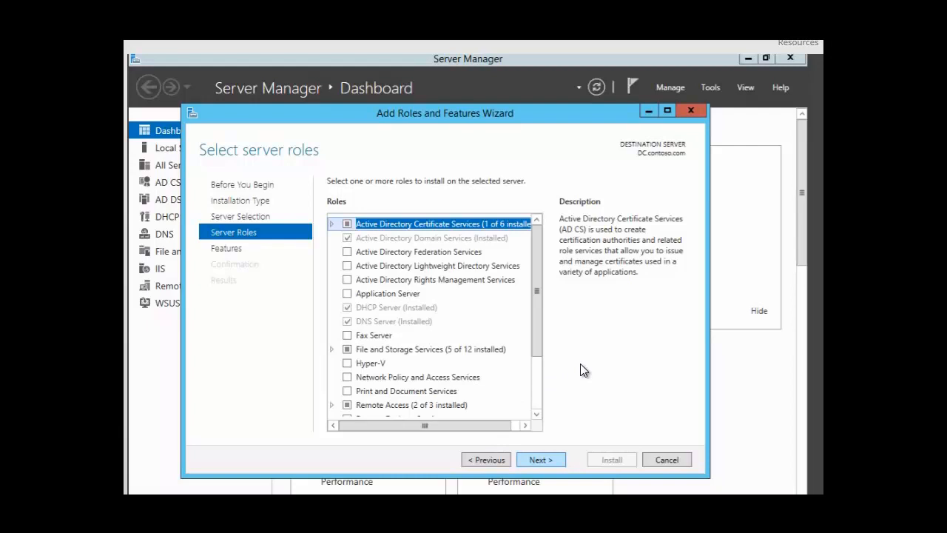
left_click(543, 461)
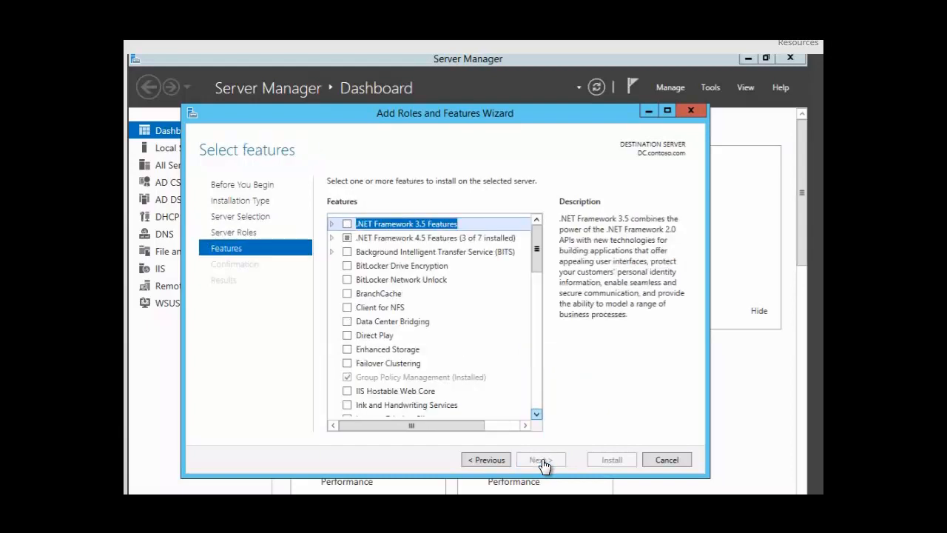
Step: Select the Windows Server Backup feature, install it without automatic restart, and close the wizard
left_click(536, 415)
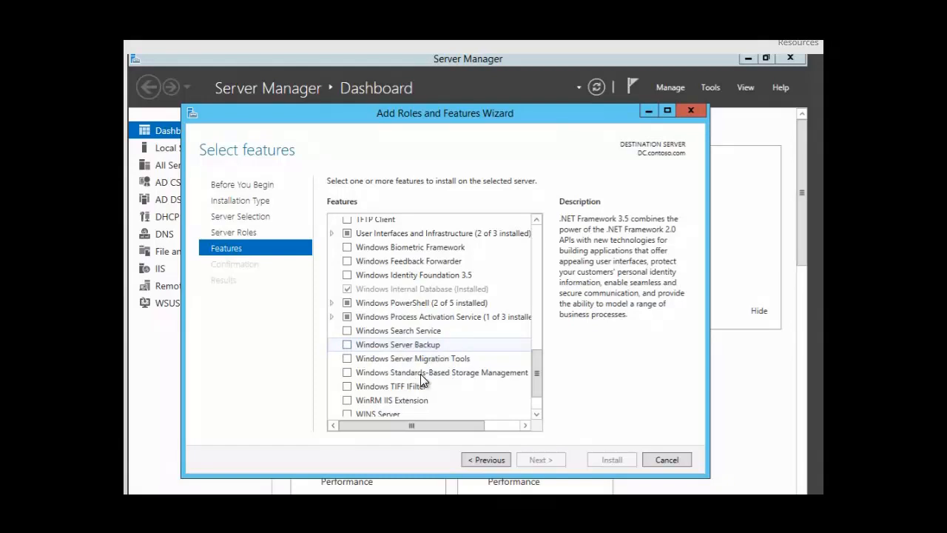
left_click(347, 345)
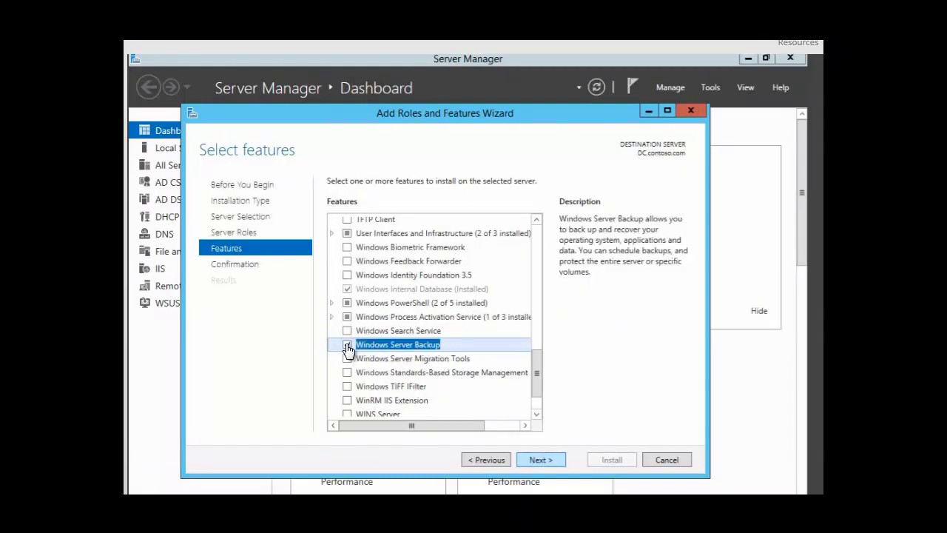
left_click(540, 461)
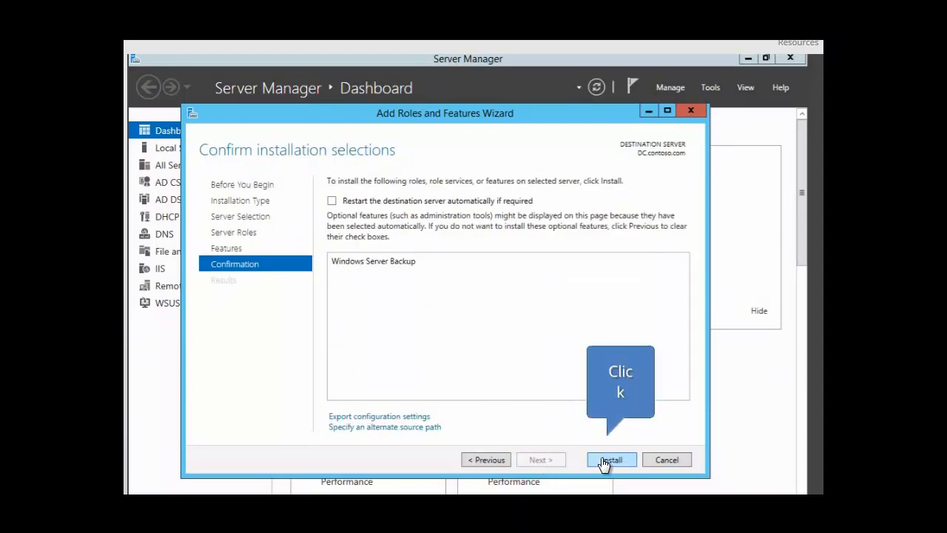
left_click(611, 460)
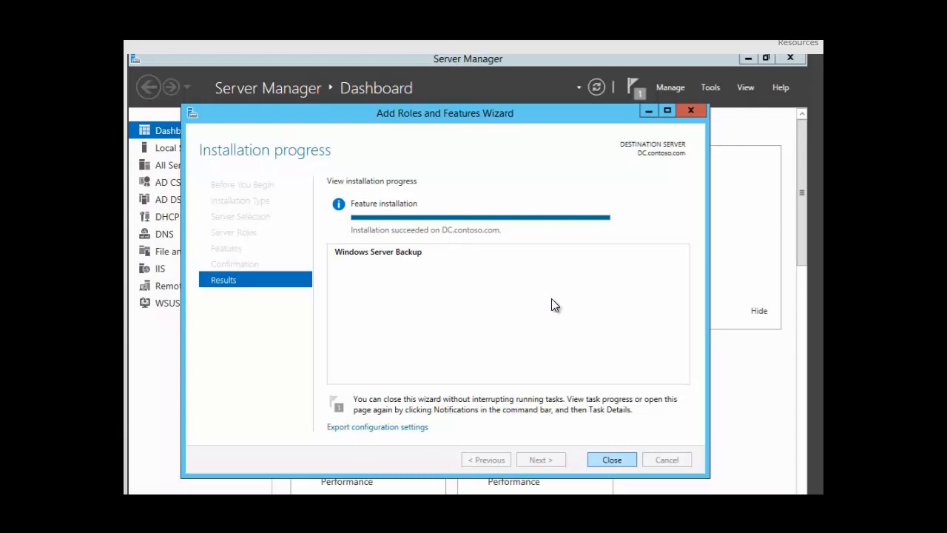
left_click(614, 462)
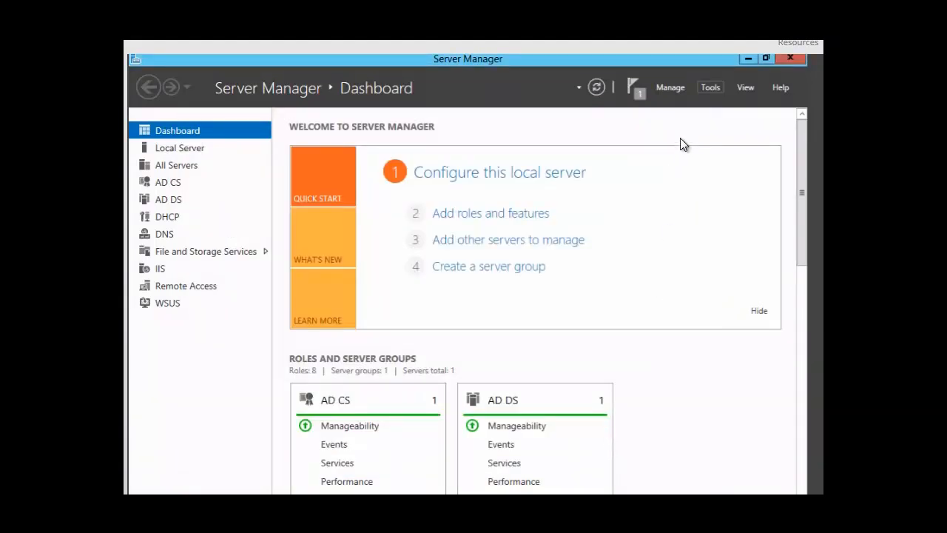
Step: Open the Windows Server Backup console and display its Local Backup node
left_click(711, 91)
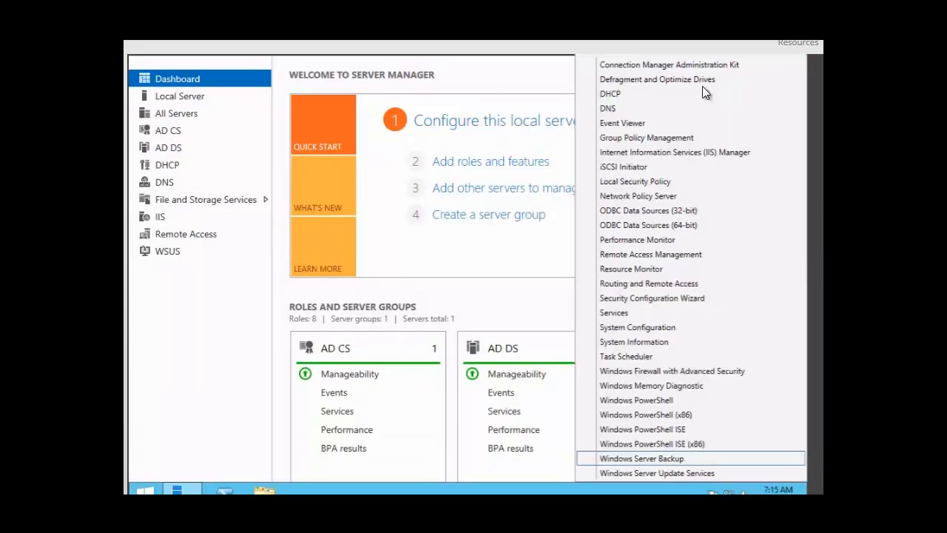
left_click(632, 460)
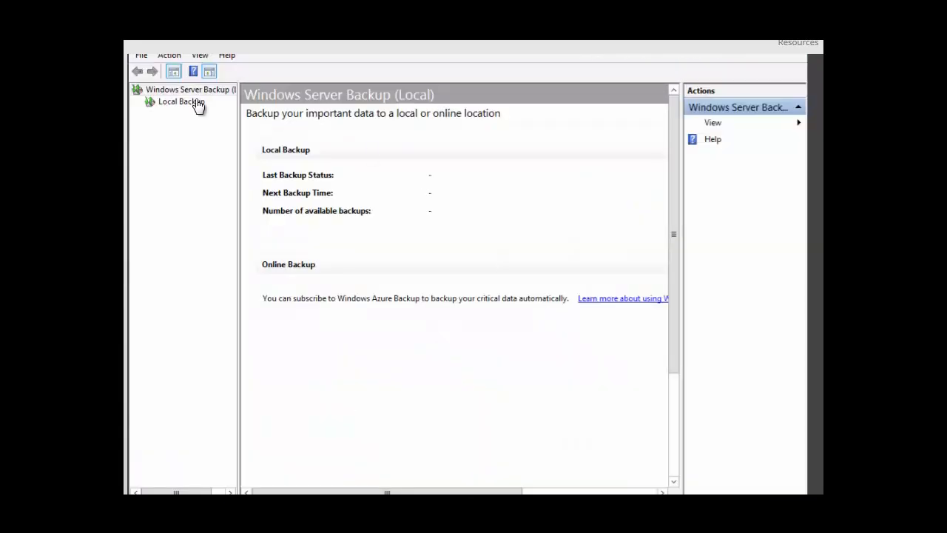
left_click(185, 102)
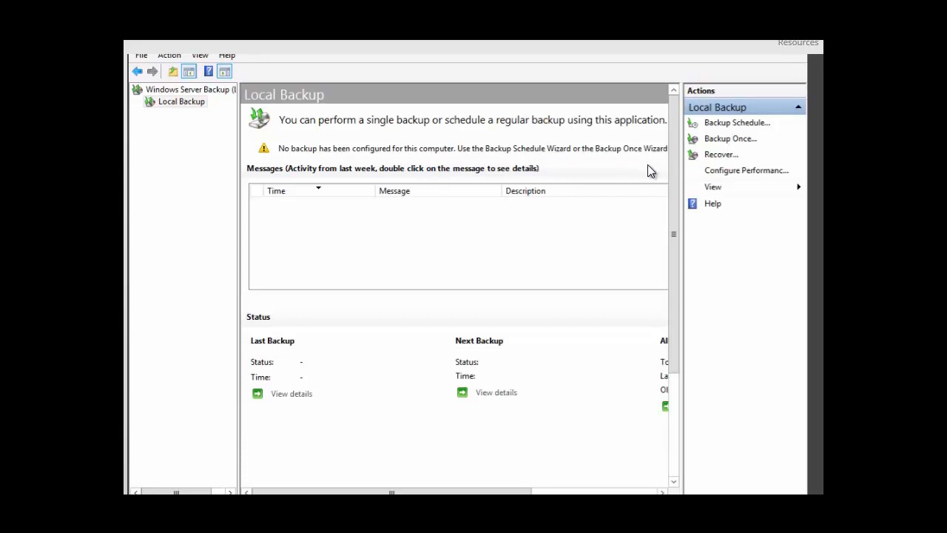
Step: Start a one-time backup using different options and choose the Custom backup configuration
left_click(724, 144)
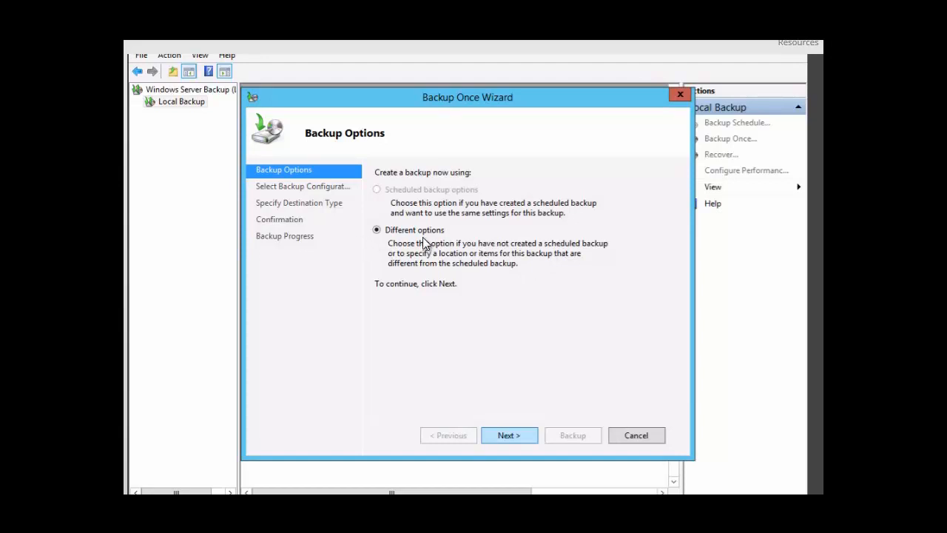
left_click(510, 435)
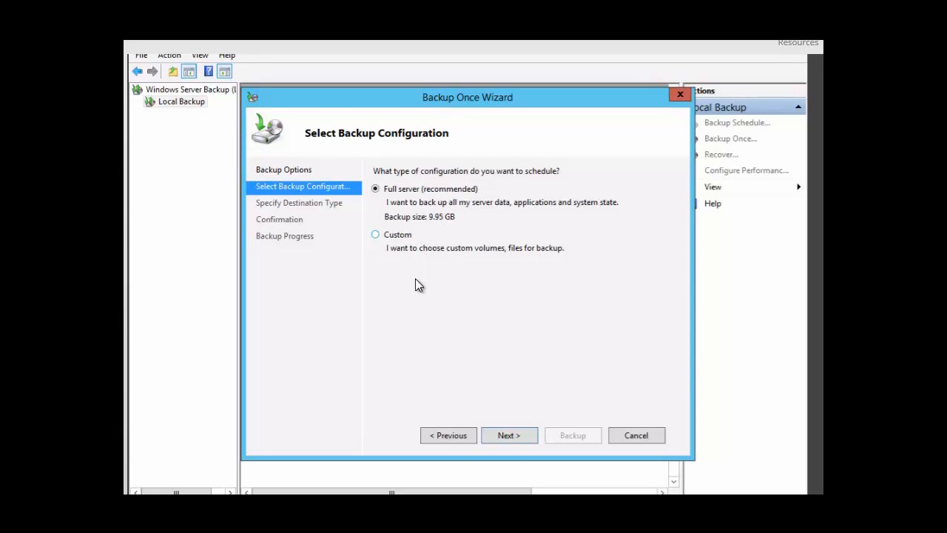
left_click(375, 235)
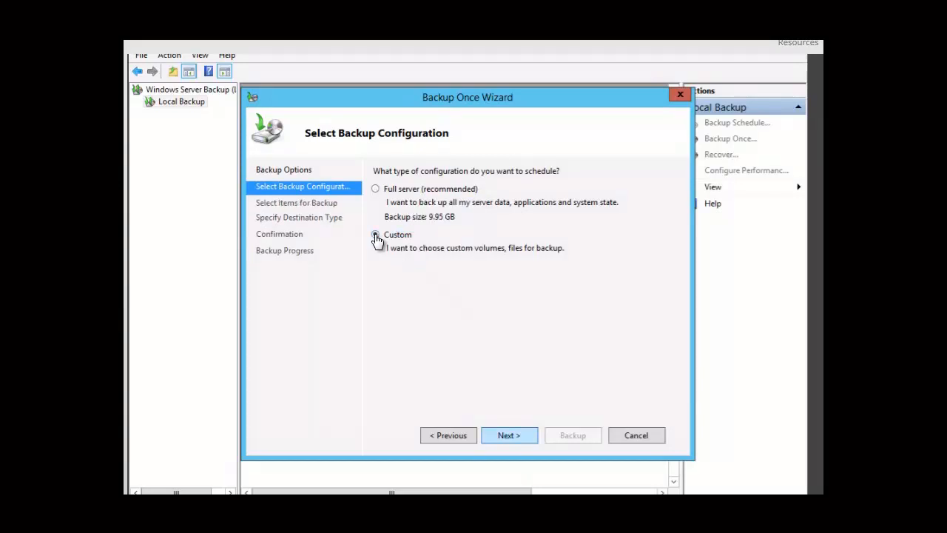
left_click(509, 437)
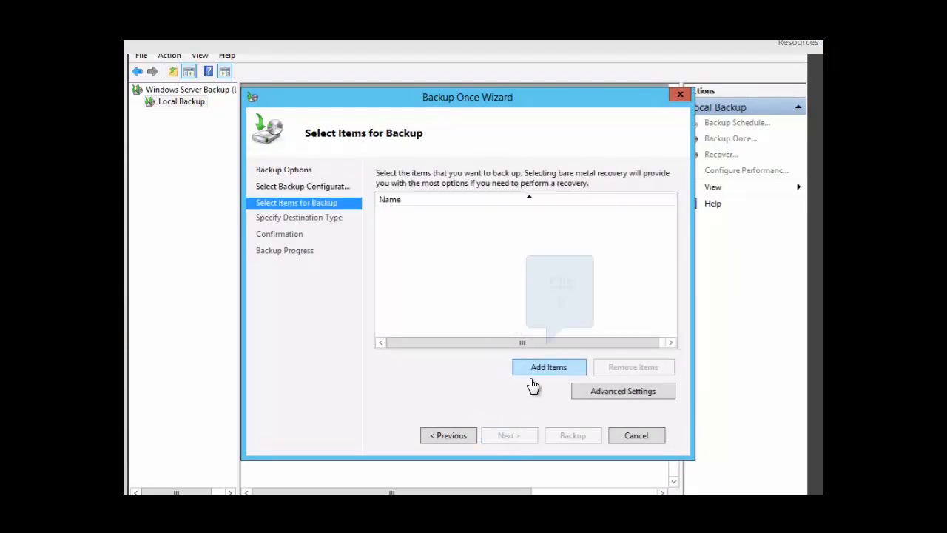
Step: Add System state as the item to include in the one-time backup
left_click(541, 369)
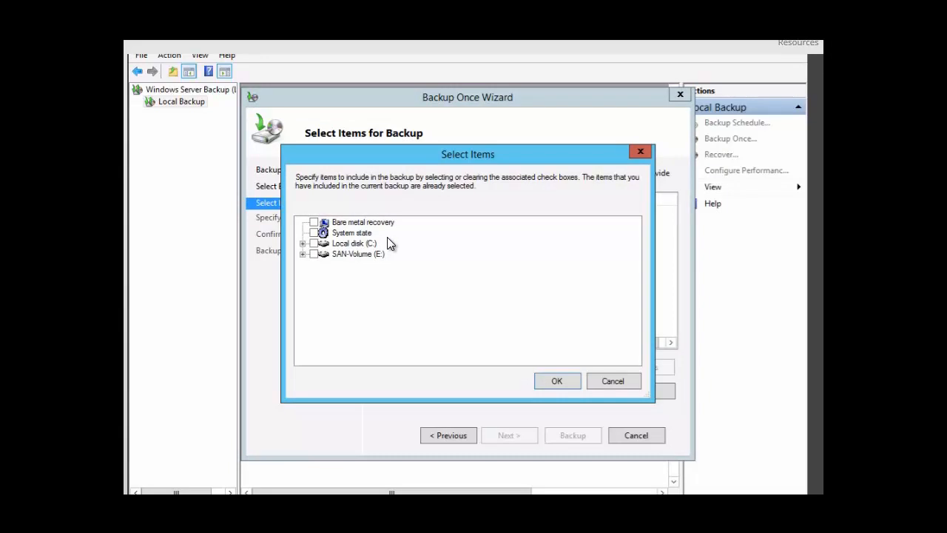
left_click(314, 233)
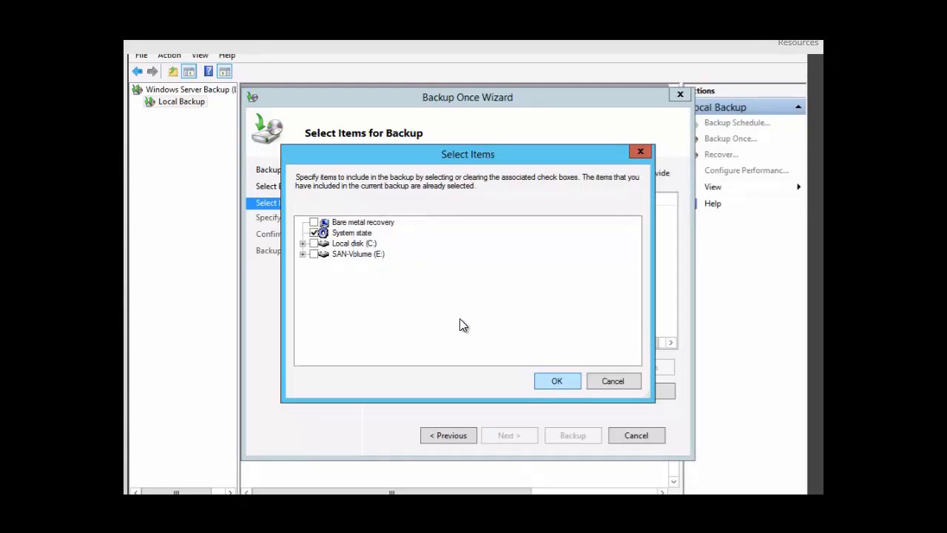
left_click(557, 382)
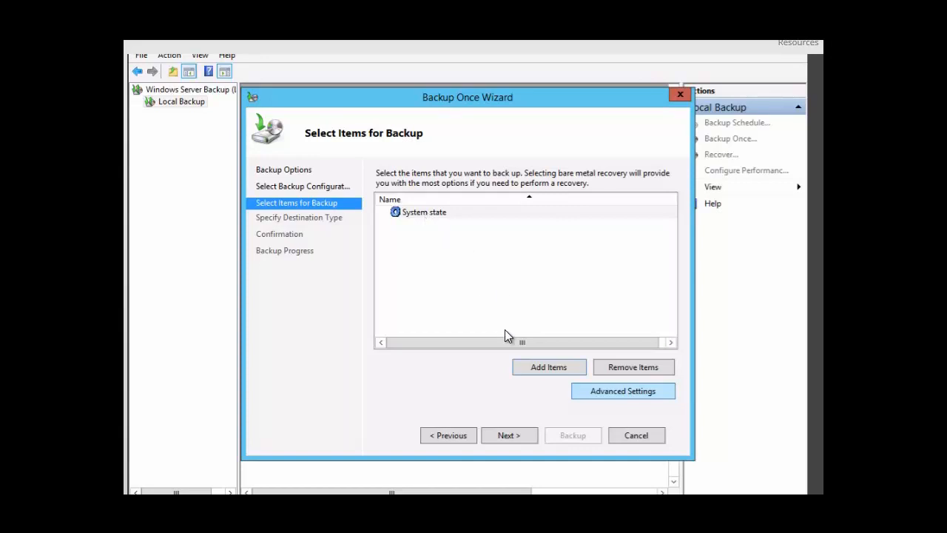
Step: Set the backup's Volume Shadow Copy Service type to VSS full Backup in the advanced settings
left_click(623, 392)
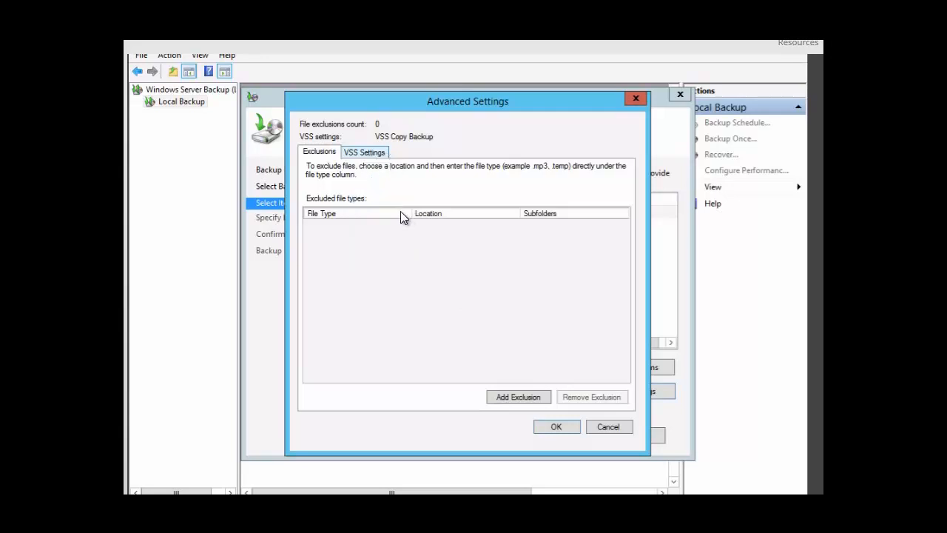
left_click(368, 158)
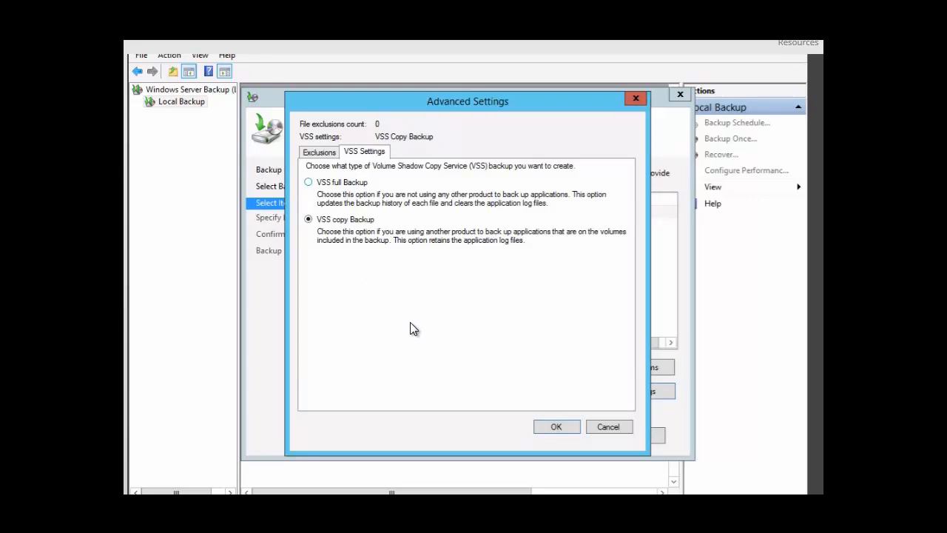
left_click(309, 183)
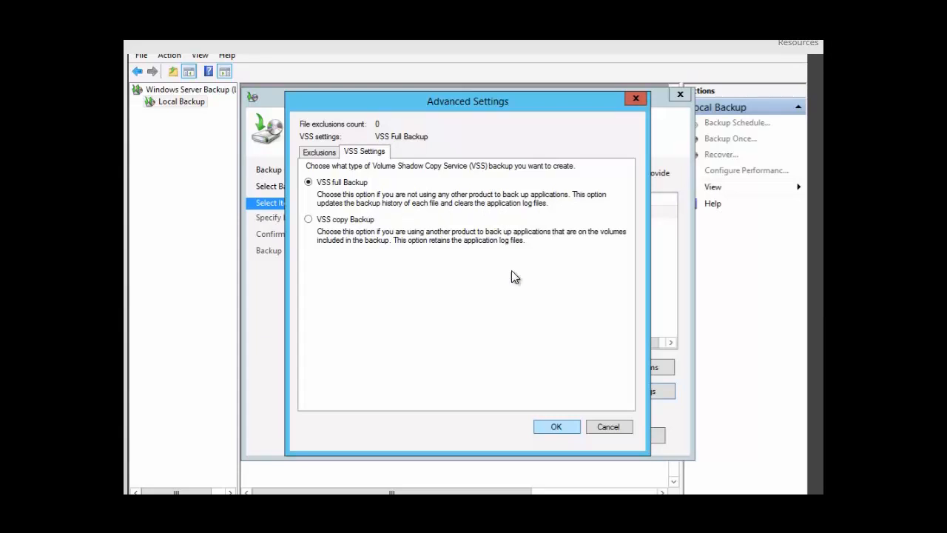
left_click(557, 429)
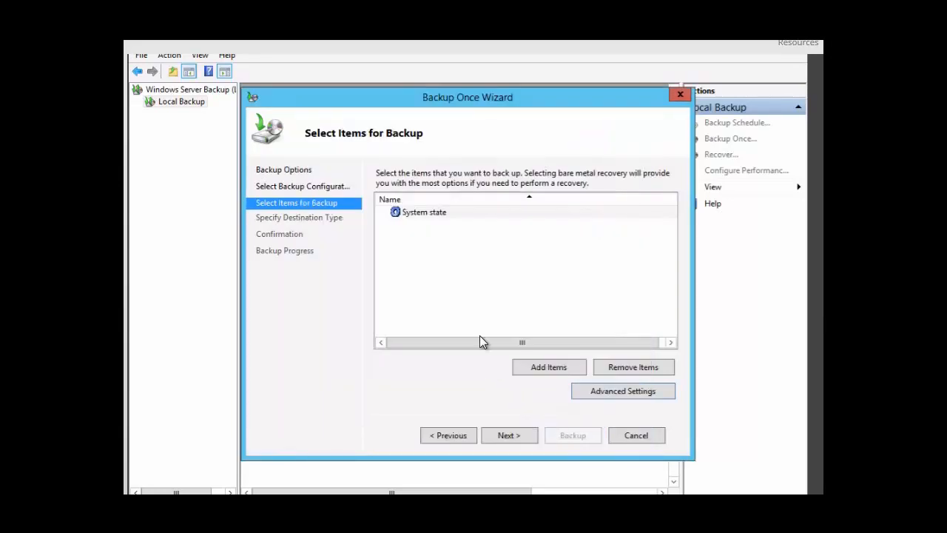
Step: Store the system state backup on the local drive SAN-Volume (E:), run the backup, and close the wizard when it finishes
left_click(418, 215)
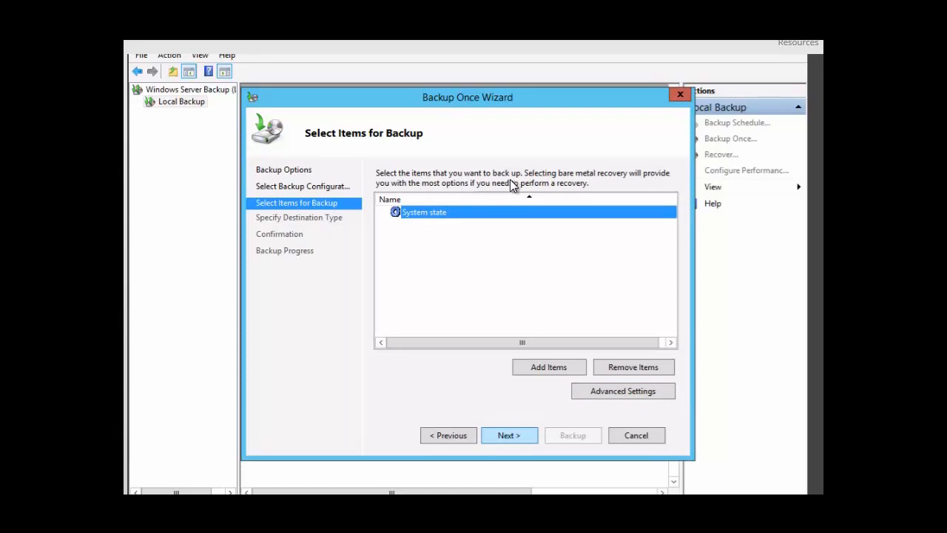
left_click(505, 436)
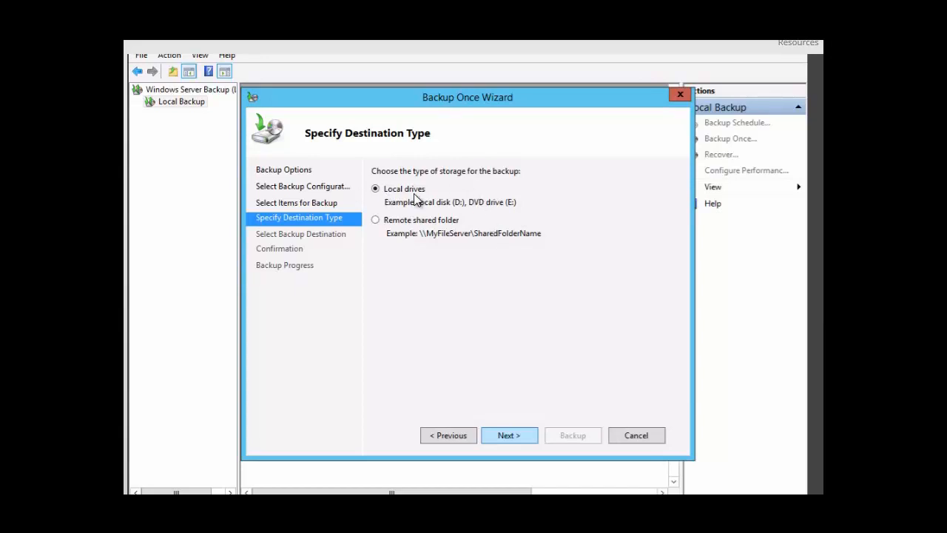
left_click(509, 436)
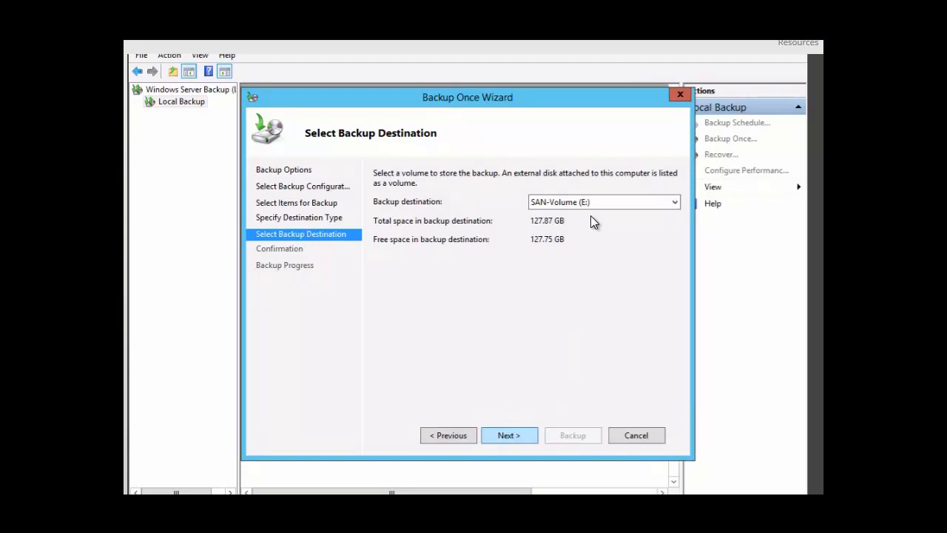
left_click(508, 440)
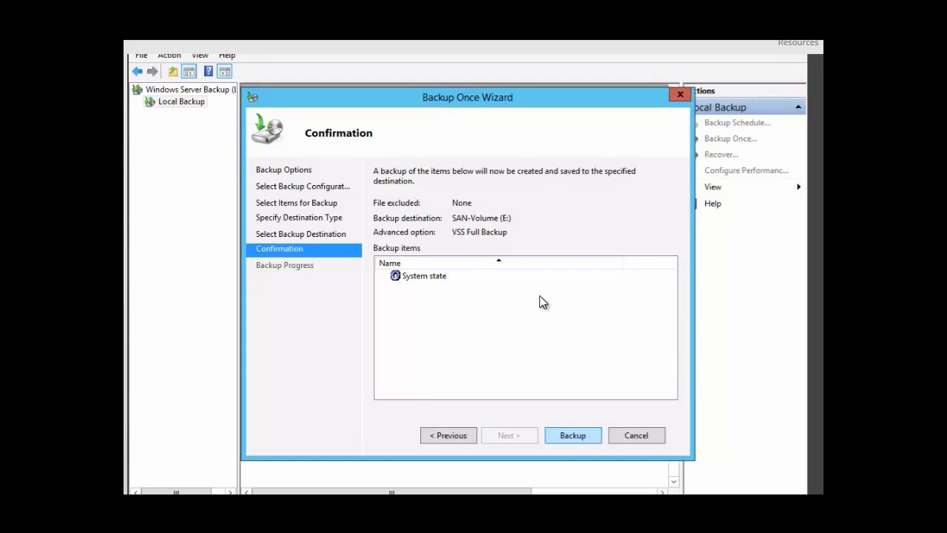
left_click(573, 437)
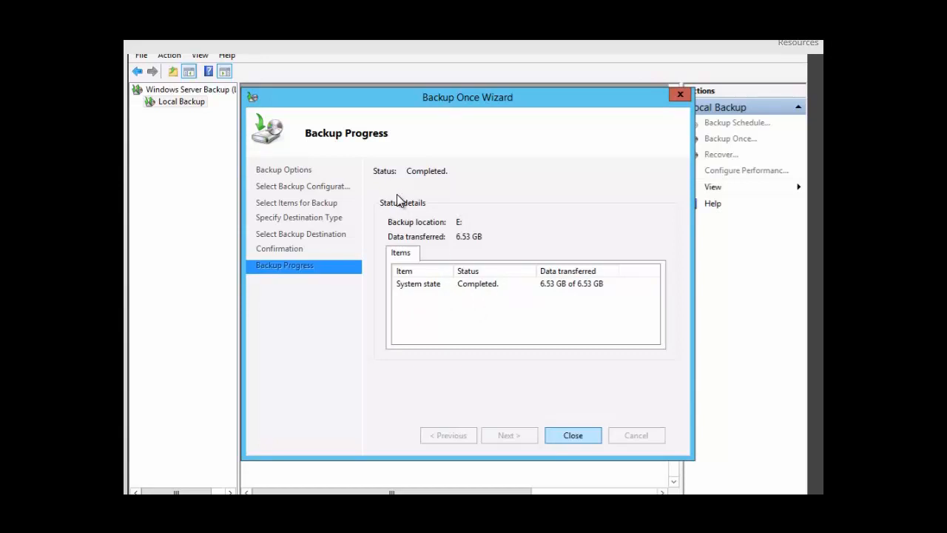
left_click(573, 435)
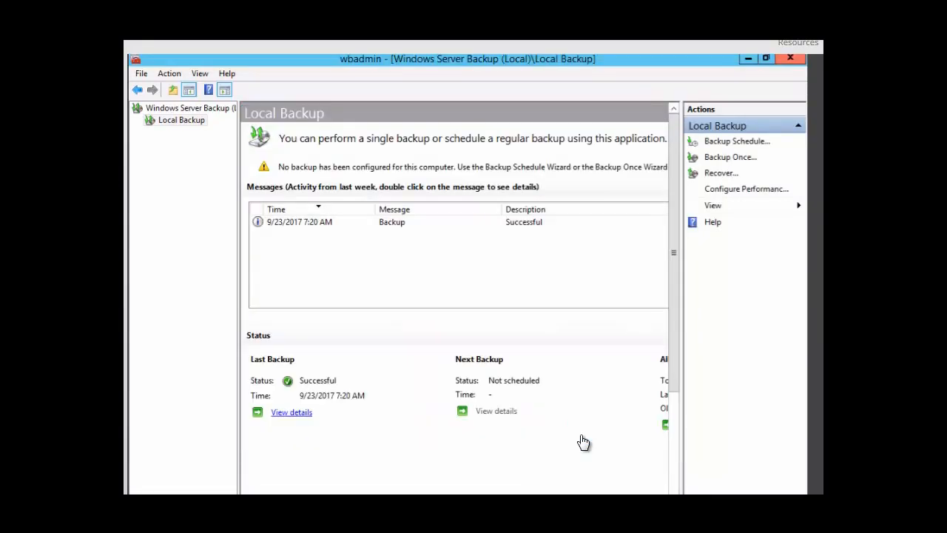